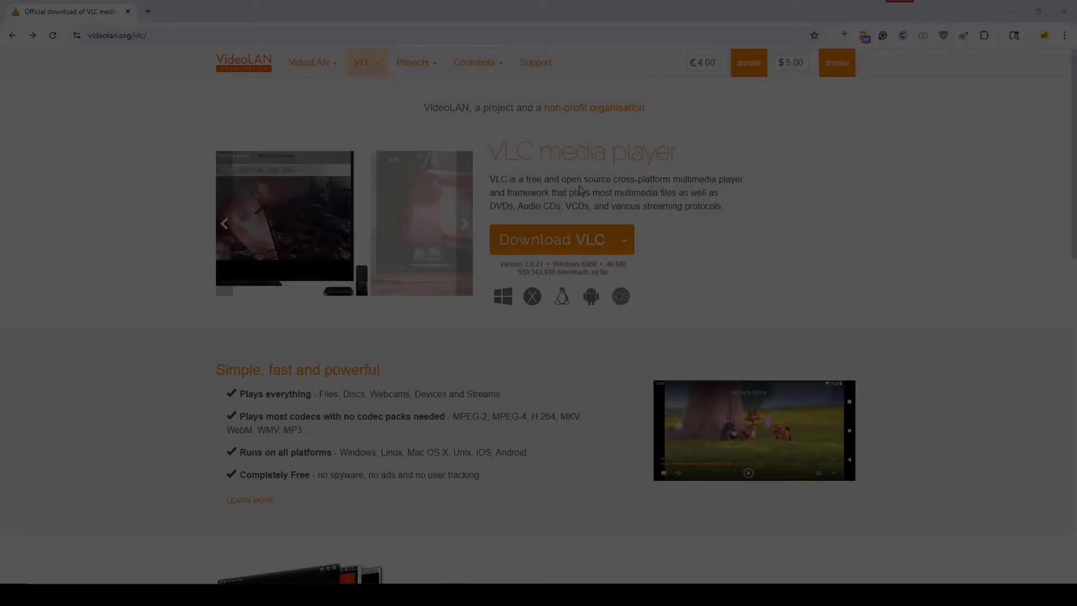
Step: Download the VLC 3.0.21 Windows 64-bit installer from the VLC page
{"action": "left_click_drag", "start_coordinate": [490, 179], "coordinate": [751, 183]}
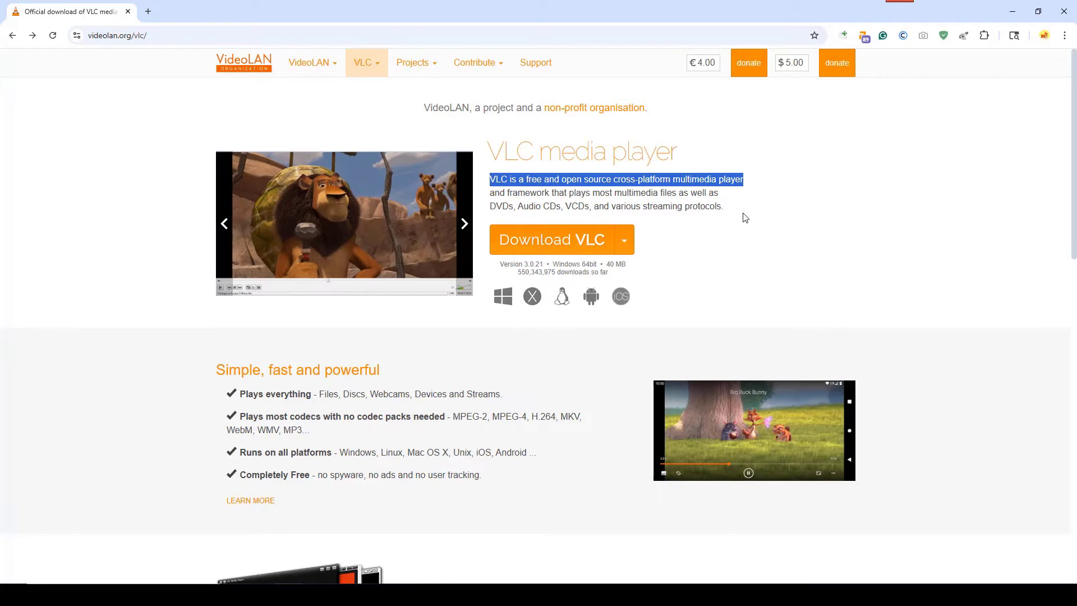
{"action": "left_click", "coordinate": [142, 35]}
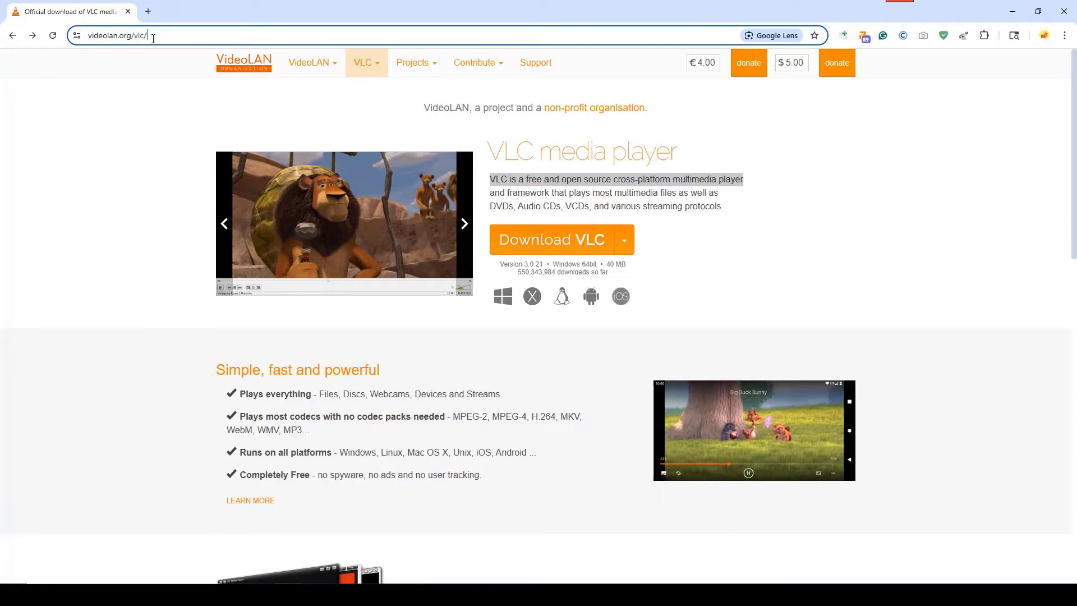
{"action": "left_click", "coordinate": [543, 241]}
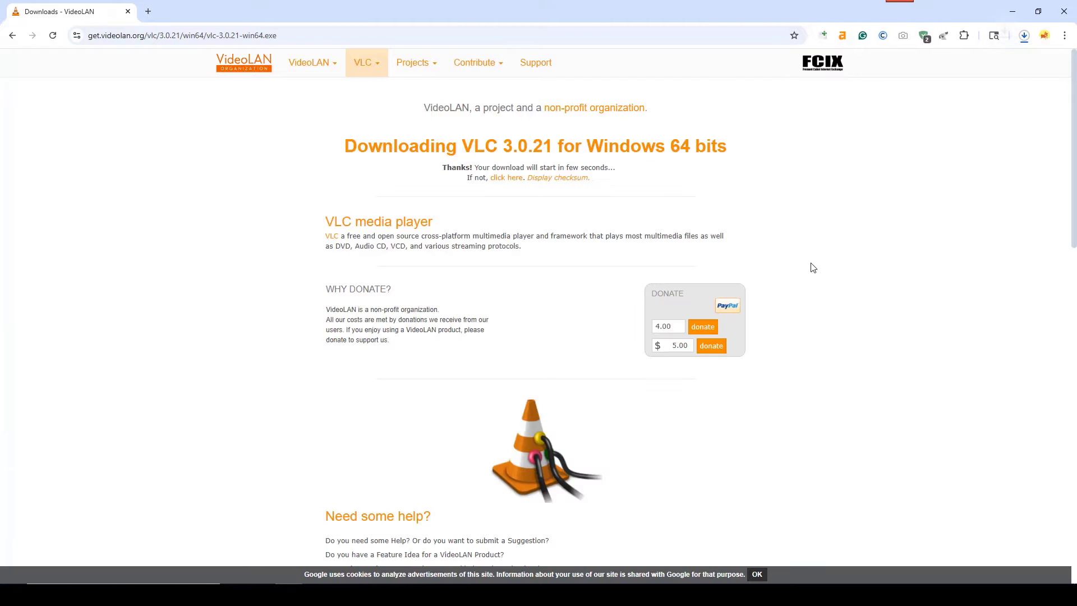
Step: Run vlc-3.0.21-win64.exe and step through setup with default options until VLC launches
{"action": "left_click", "coordinate": [1024, 36]}
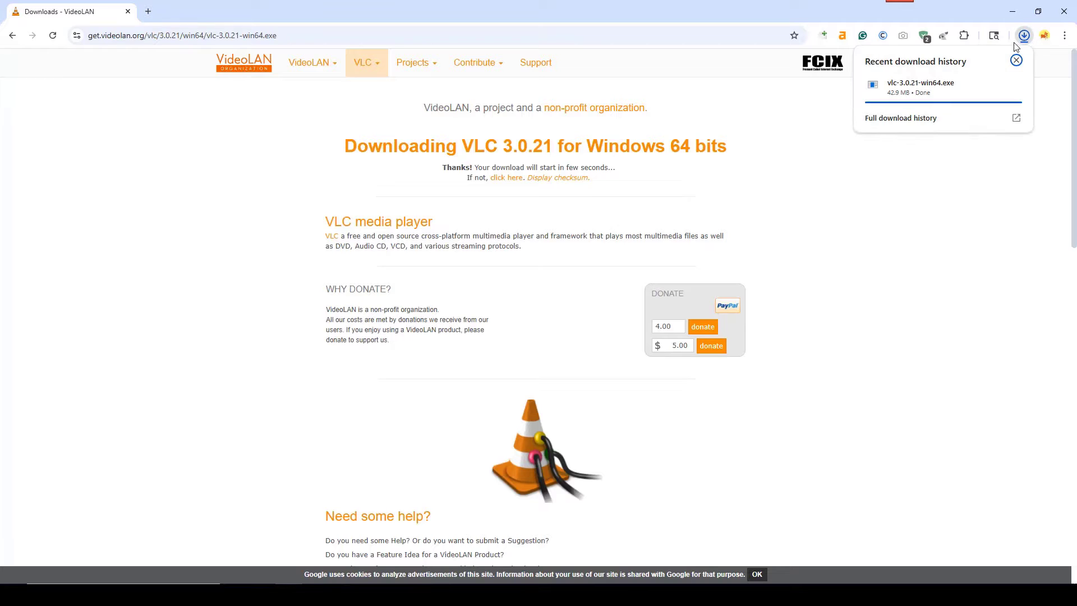
{"action": "left_click", "coordinate": [961, 92]}
{"action": "key", "text": "Return"}
{"action": "key", "text": "Return"}
{"action": "key", "text": "Return"}
{"action": "key", "text": "Return"}
{"action": "key", "text": "Return"}
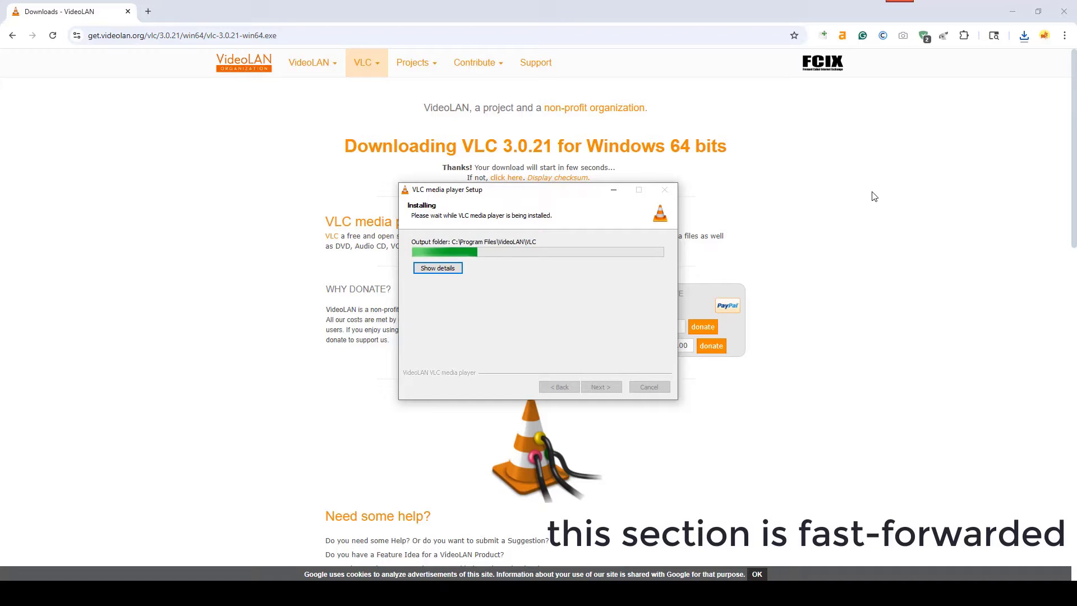
{"action": "key", "text": "Return"}
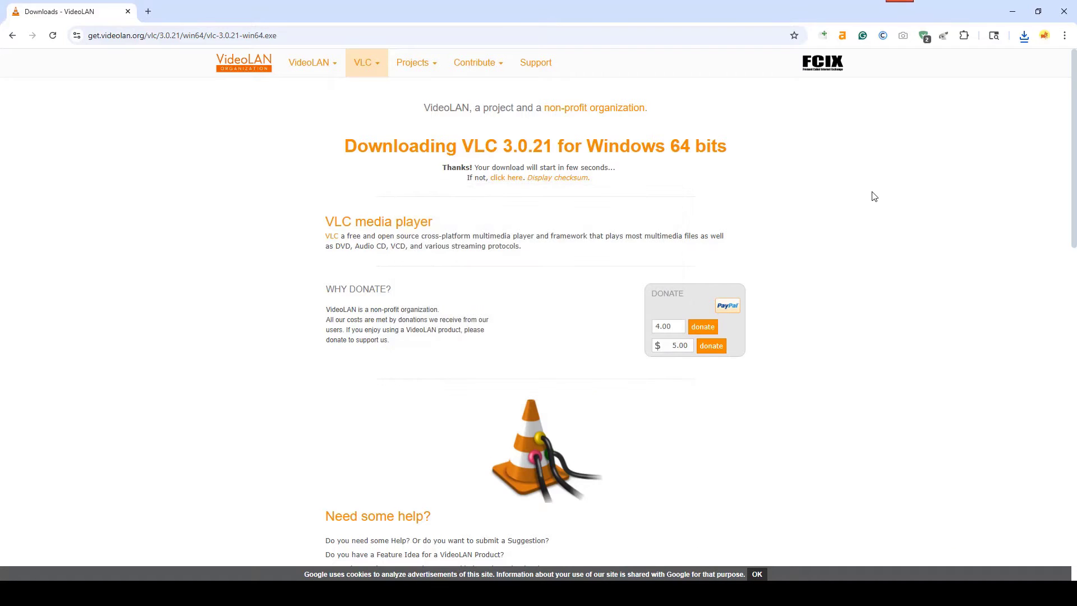
Step: Dismiss VLC's privacy notice and play VIDEO_TS.VOB by dropping it onto the player
{"action": "left_click", "coordinate": [1063, 11]}
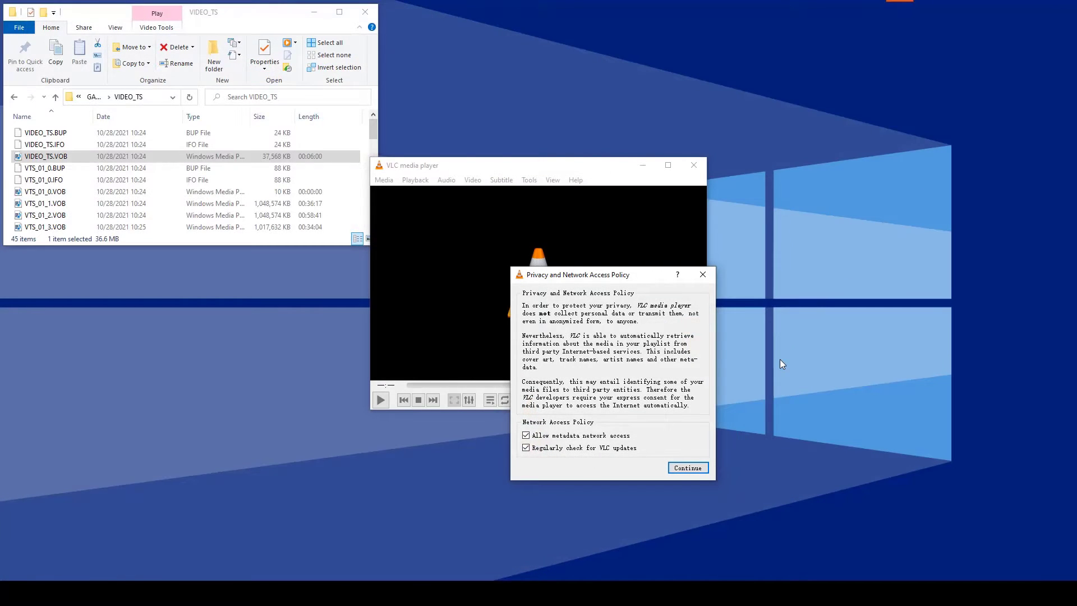
{"action": "left_click", "coordinate": [703, 274]}
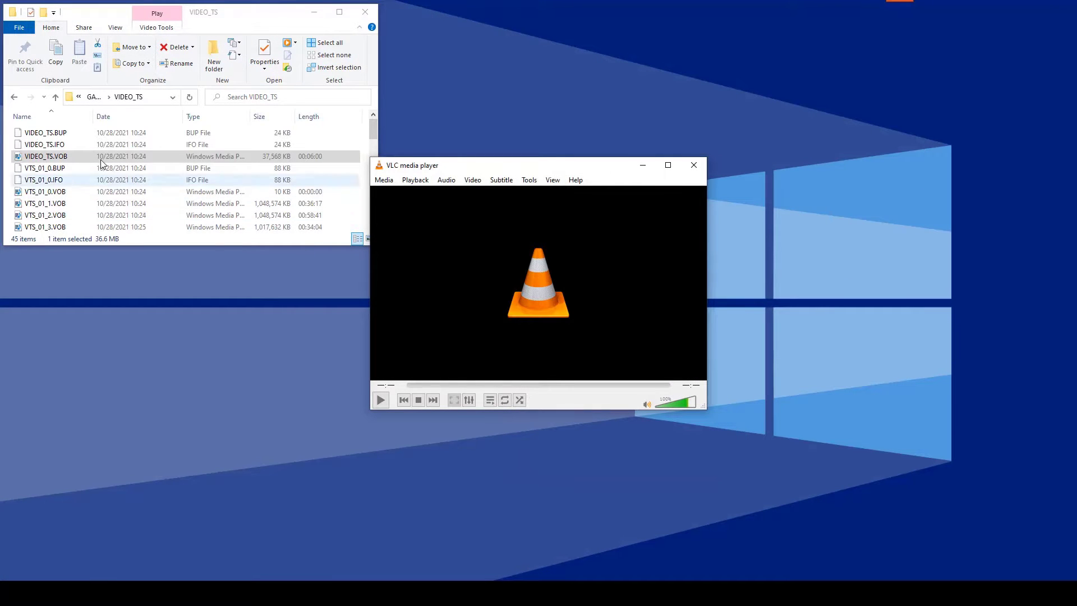
{"action": "left_click_drag", "start_coordinate": [56, 159], "coordinate": [467, 302]}
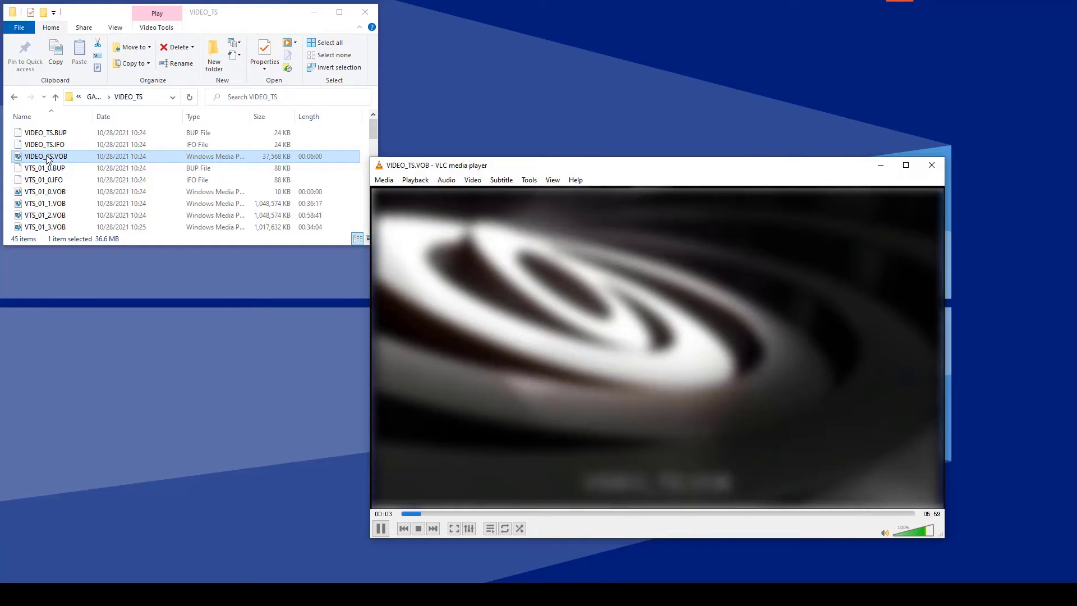
Step: Load the whole VIDEO_TS folder from GAME_OF_THRONES_S1_DISC5 into VLC, then open that folder
{"action": "left_click", "coordinate": [14, 97]}
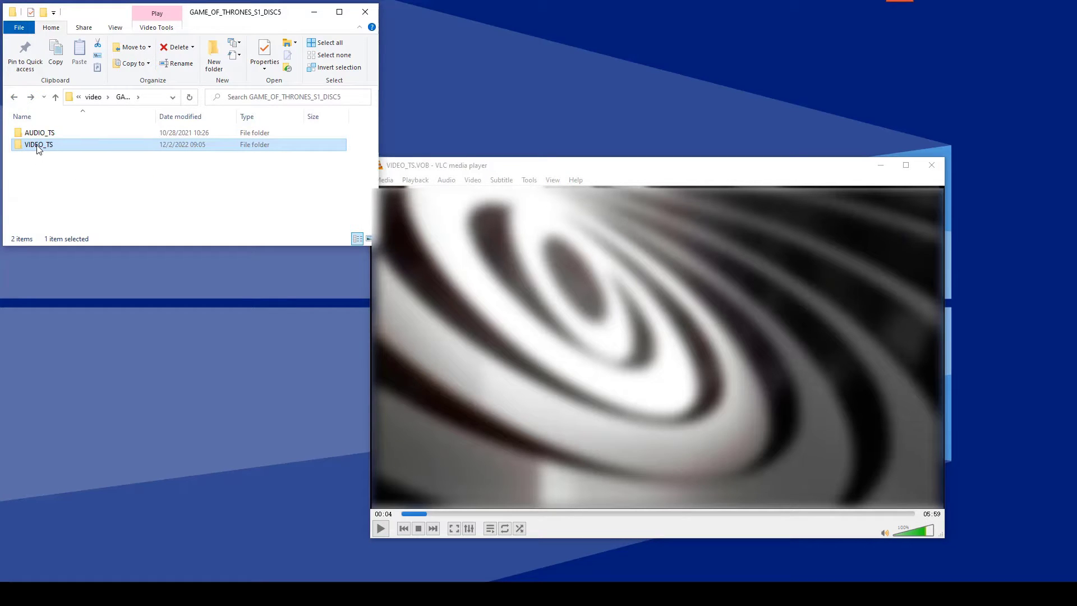
{"action": "left_click_drag", "start_coordinate": [36, 146], "coordinate": [527, 362]}
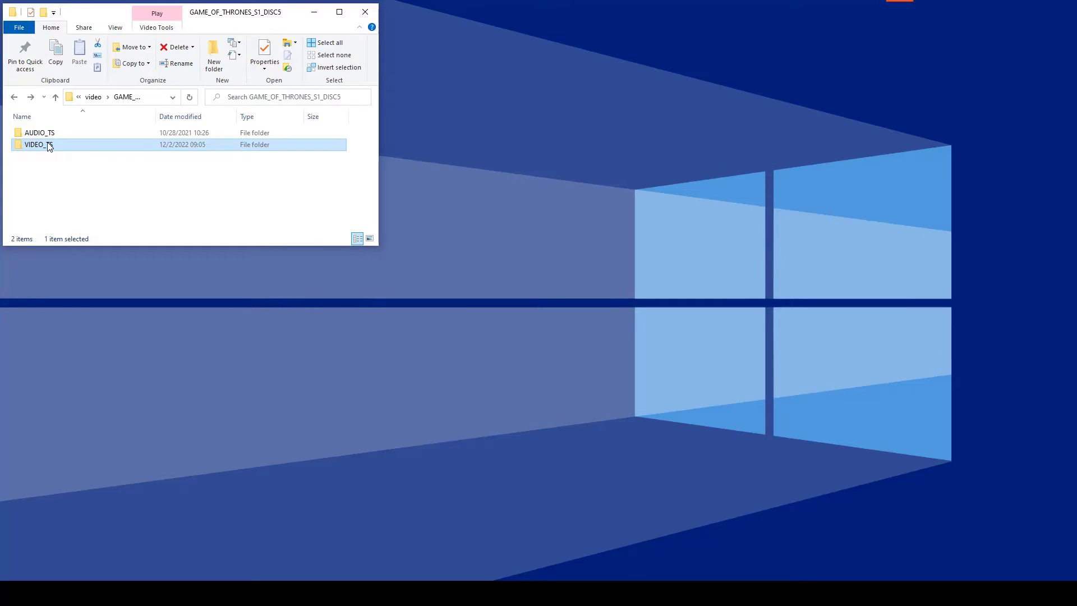
{"action": "double_click", "coordinate": [49, 146]}
Step: Set VLC media player as the always-used app for VIDEO_TS.VOB via Open with
{"action": "right_click", "coordinate": [59, 158]}
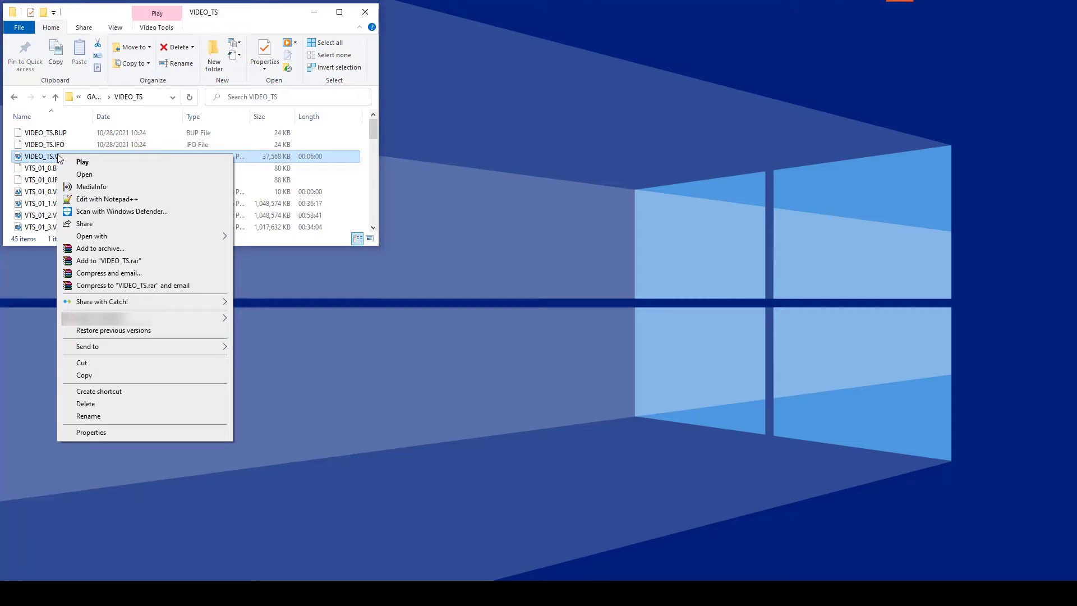
{"action": "mouse_move", "coordinate": [144, 238]}
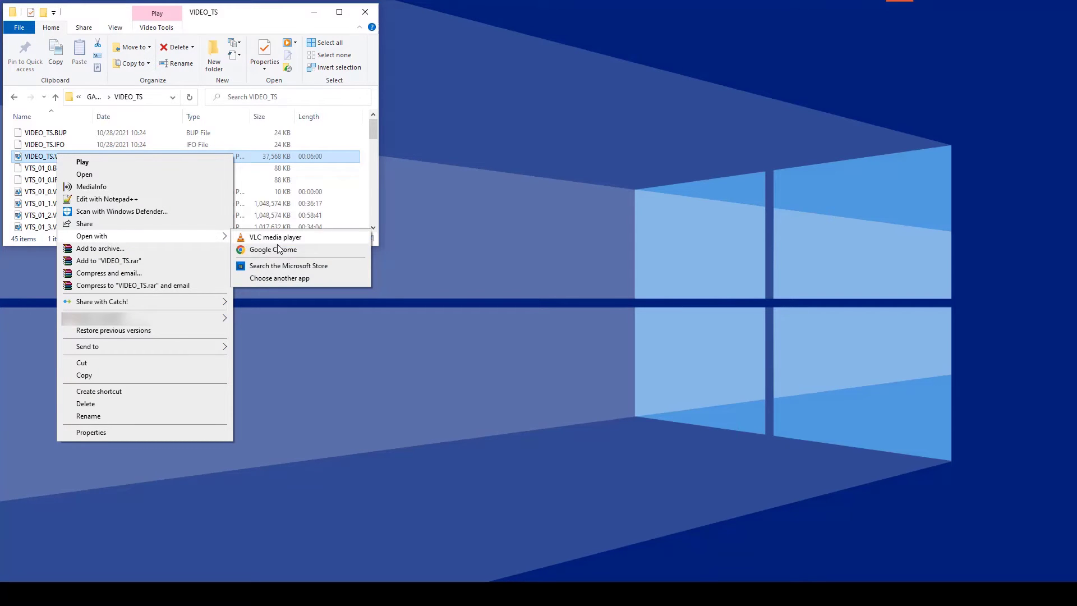
{"action": "left_click", "coordinate": [279, 278]}
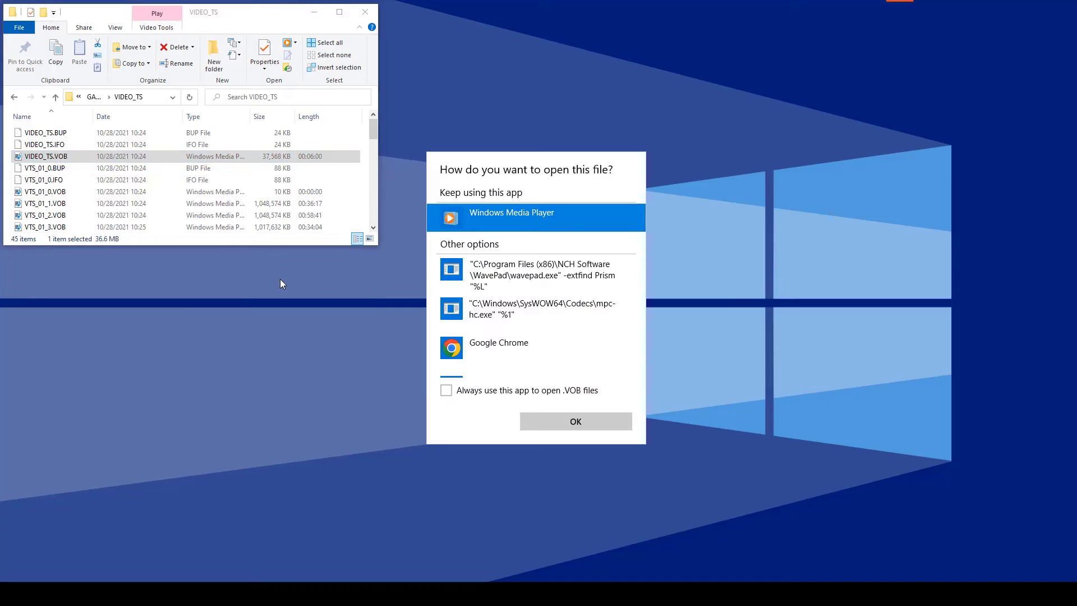
{"action": "scroll", "coordinate": [630, 283], "scroll_direction": "down", "scroll_amount": 3}
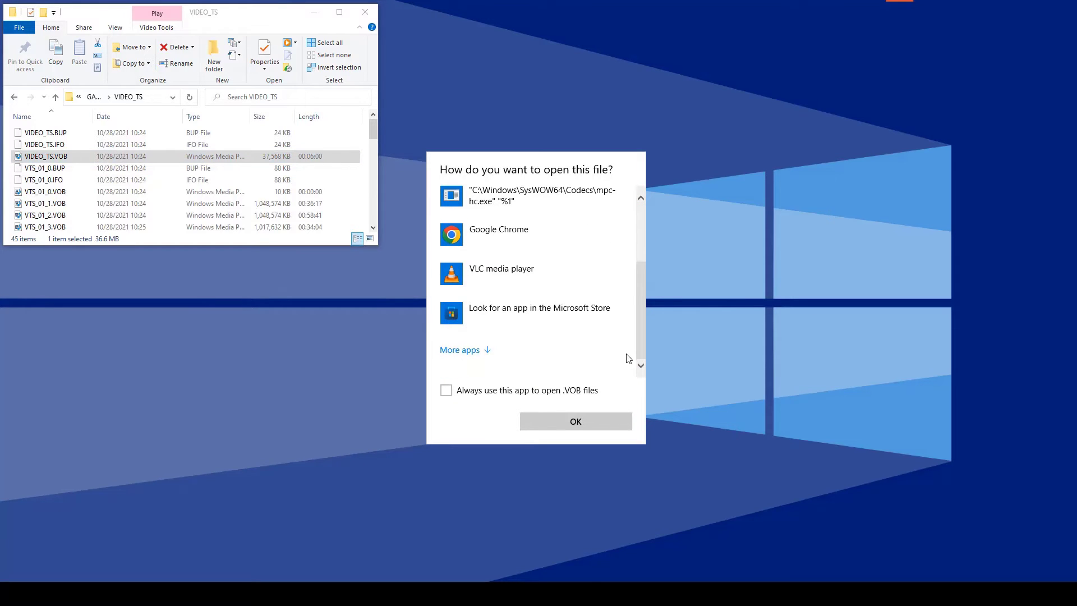
{"action": "left_click", "coordinate": [488, 276]}
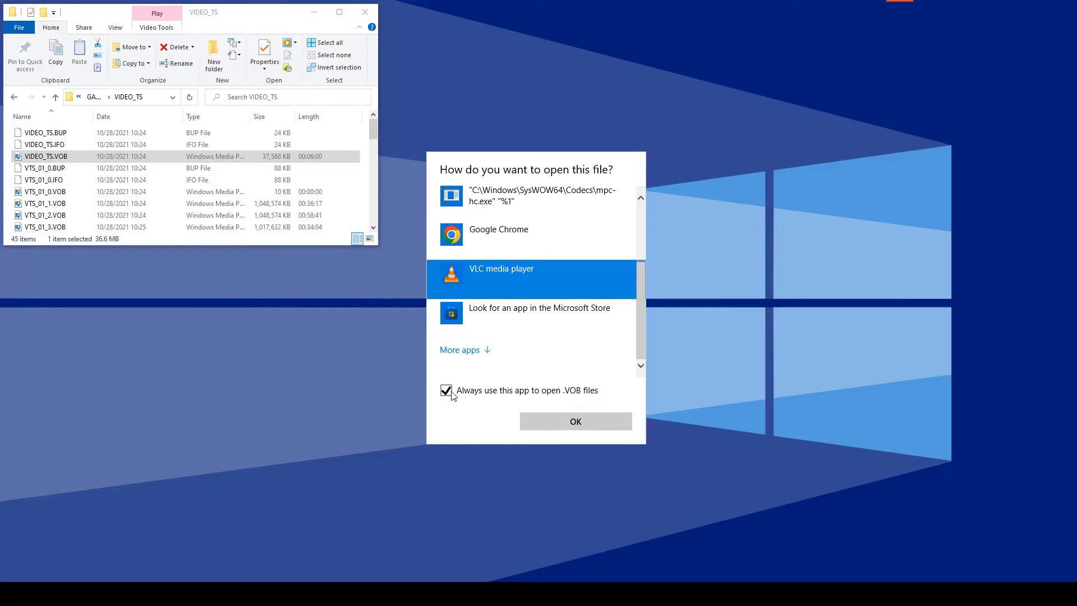
{"action": "left_click", "coordinate": [558, 427]}
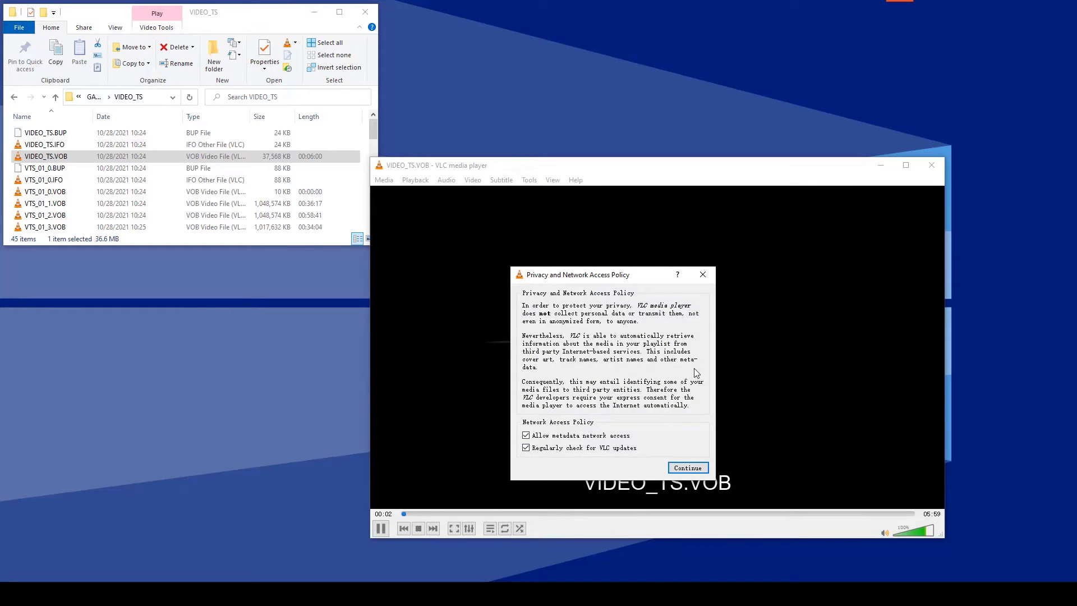
Step: Dismiss VLC's Privacy and Network Access notice so VIDEO_TS.VOB keeps playing
{"action": "left_click", "coordinate": [702, 275]}
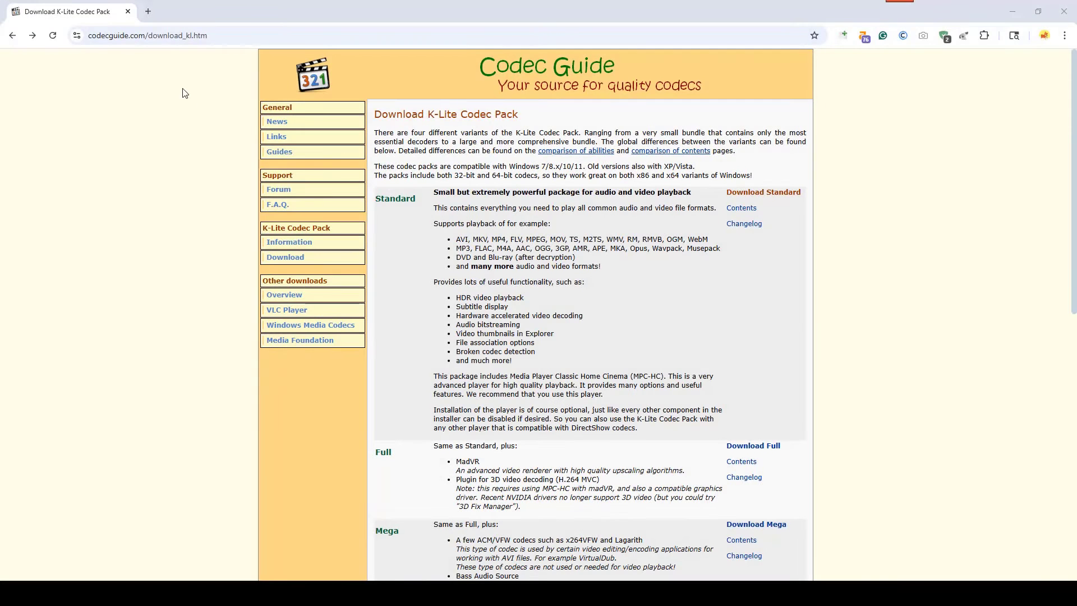
Step: Download K-Lite_Codec_Pack_1895_Standard.exe from Server 1 and launch the installer
{"action": "left_click", "coordinate": [222, 38]}
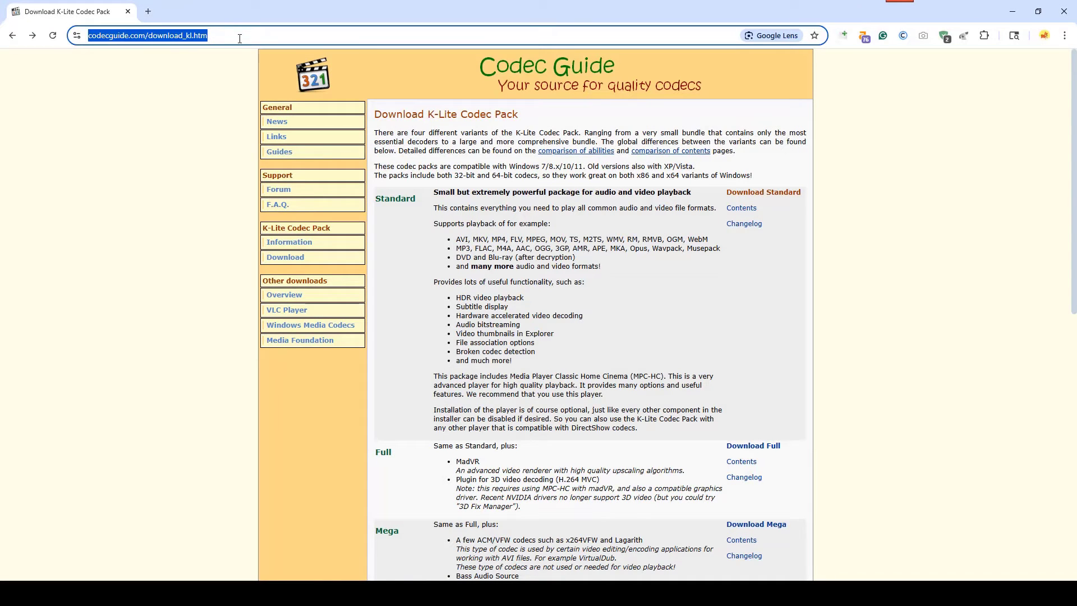
{"action": "left_click", "coordinate": [550, 262]}
{"action": "scroll", "coordinate": [396, 123], "scroll_direction": "down", "scroll_amount": 2}
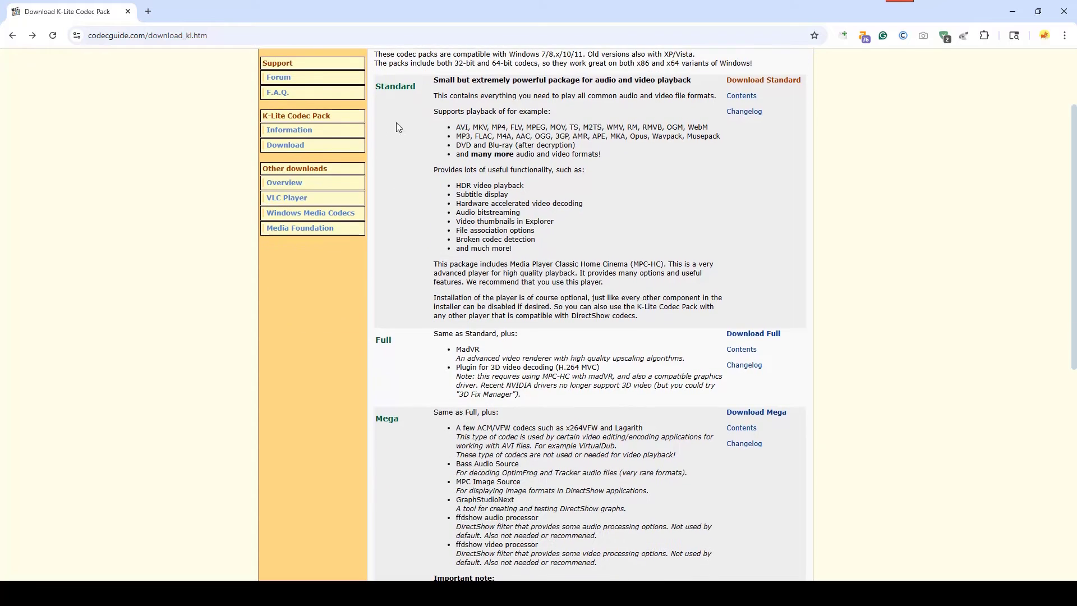
{"action": "left_click", "coordinate": [795, 80]}
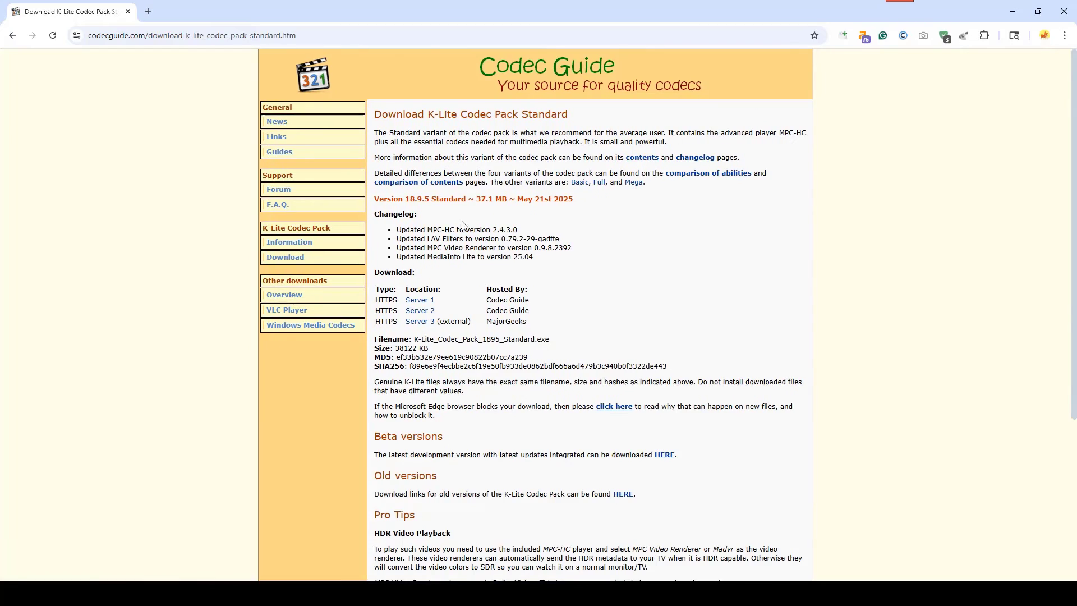
{"action": "left_click", "coordinate": [420, 301]}
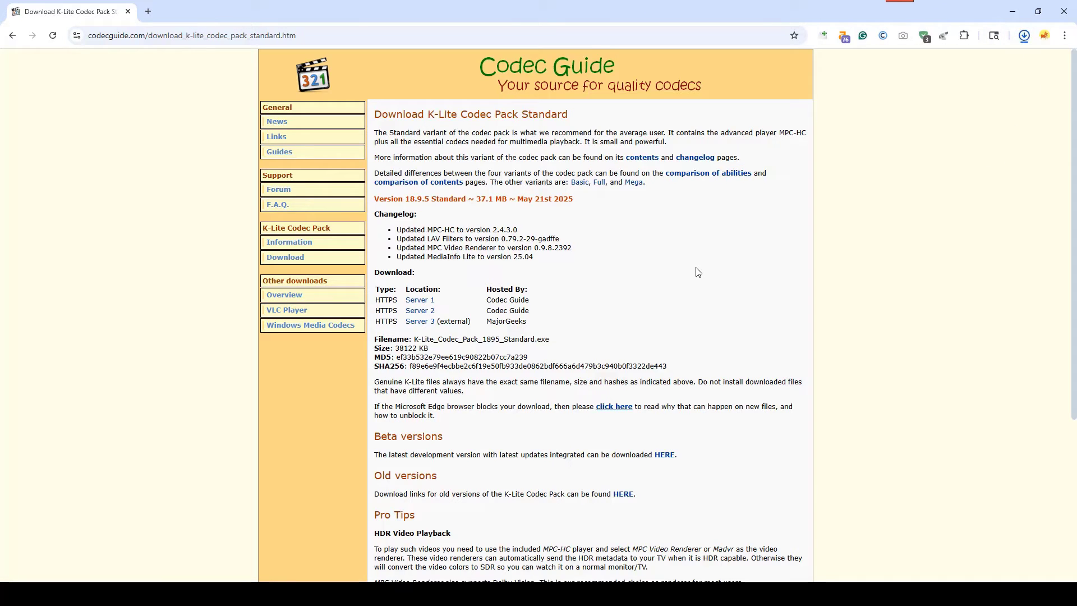
{"action": "left_click", "coordinate": [1026, 36]}
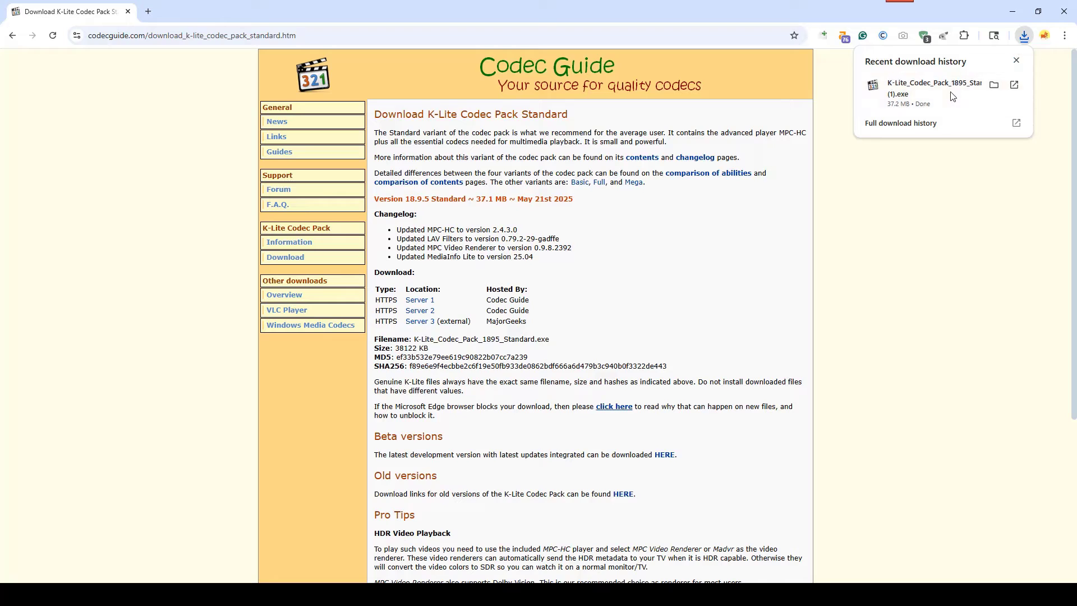
{"action": "left_click", "coordinate": [952, 96]}
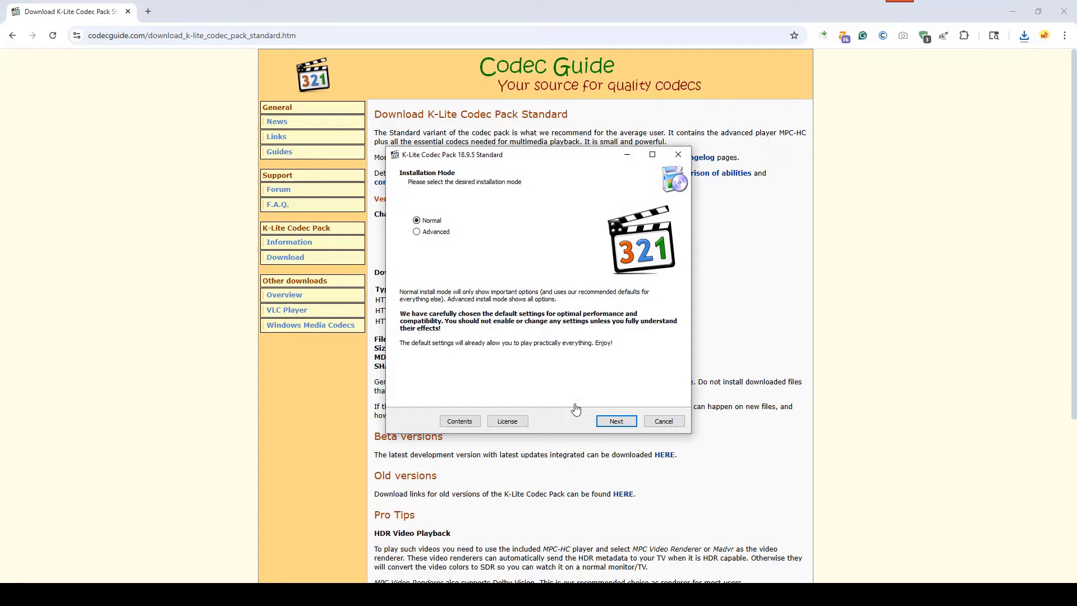
Step: Install K-Lite 18.9.5 in Normal mode with Windows Media Player preferred for video and audio
{"action": "key", "text": "Return"}
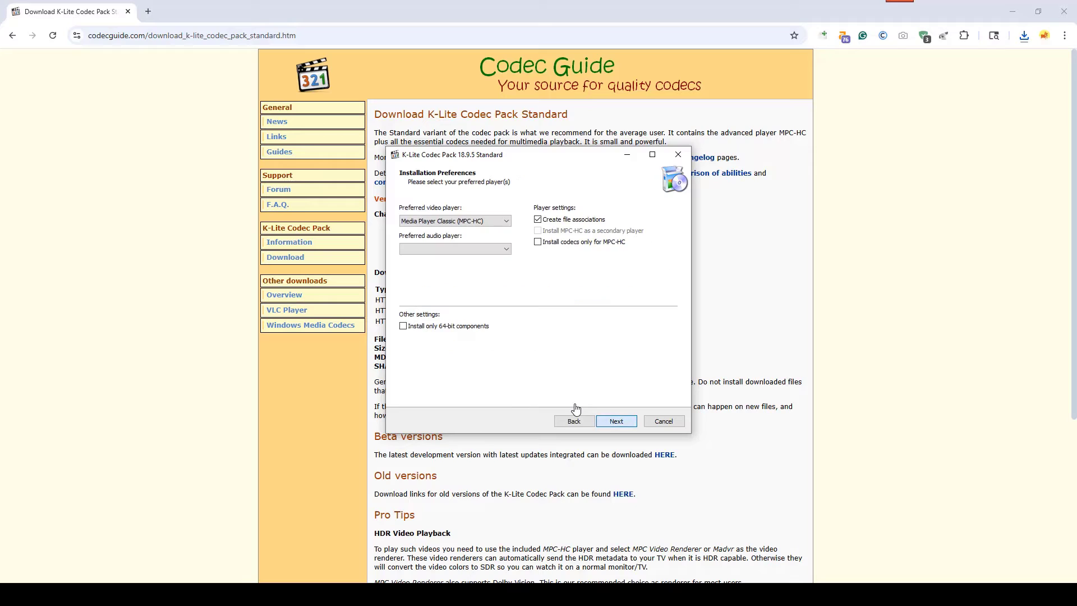
{"action": "key", "text": "alt+Down"}
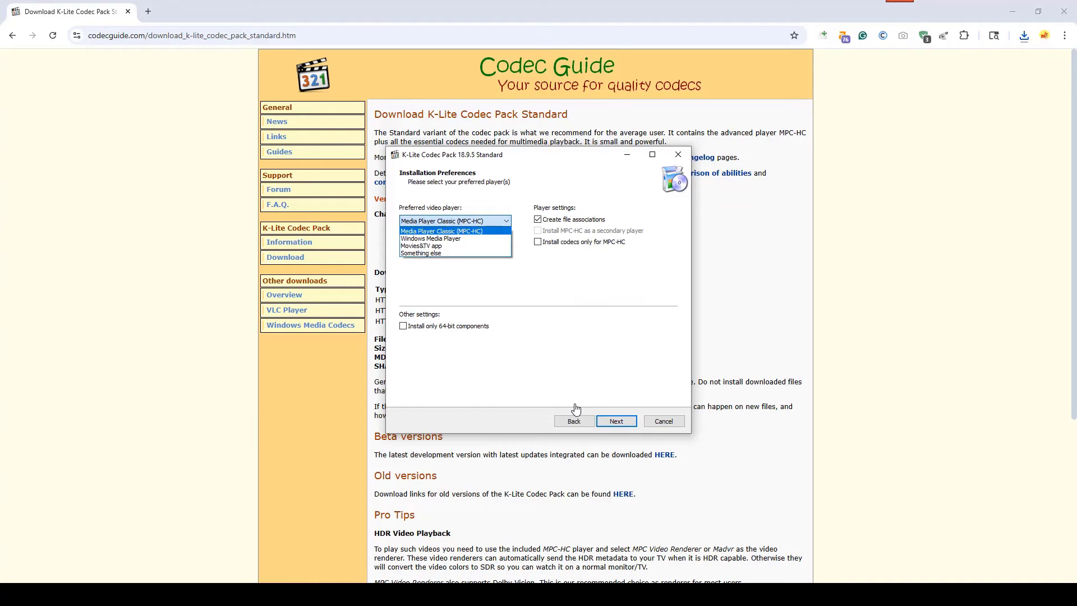
{"action": "key", "text": "Down"}
{"action": "key", "text": "Return"}
{"action": "key", "text": "Tab"}
{"action": "key", "text": "alt+Down"}
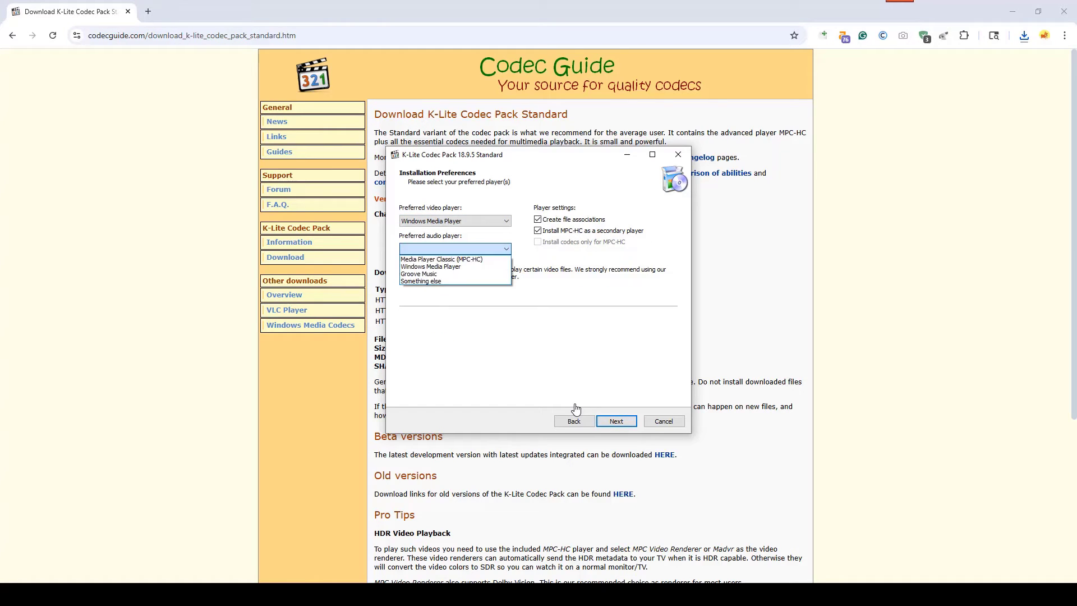
{"action": "key", "text": "Down"}
{"action": "key", "text": "Return"}
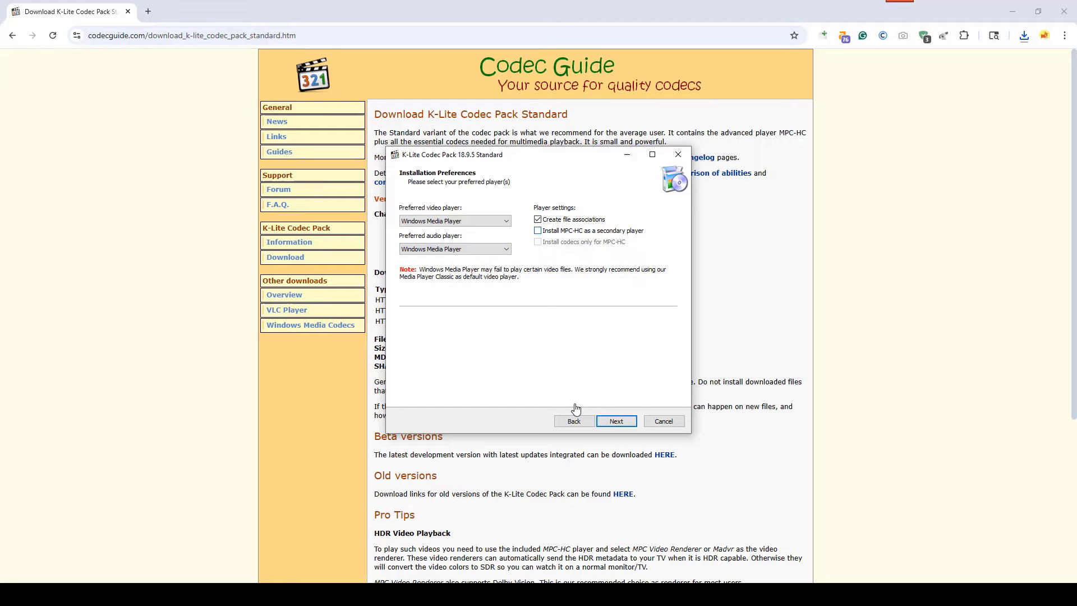
{"action": "key", "text": "Return"}
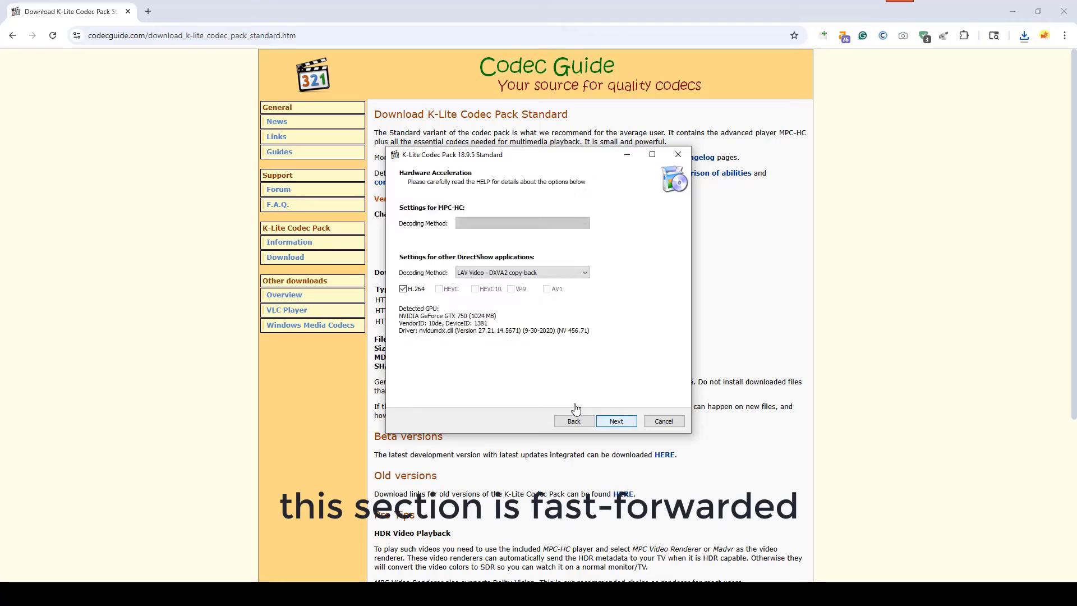
{"action": "key", "text": "Return"}
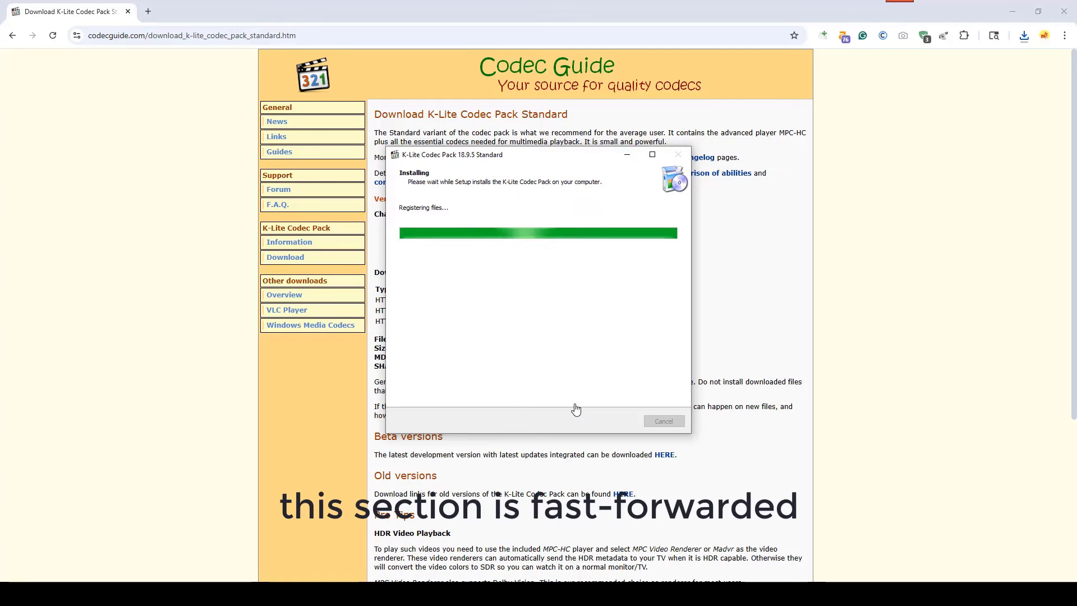
{"action": "key", "text": "Return"}
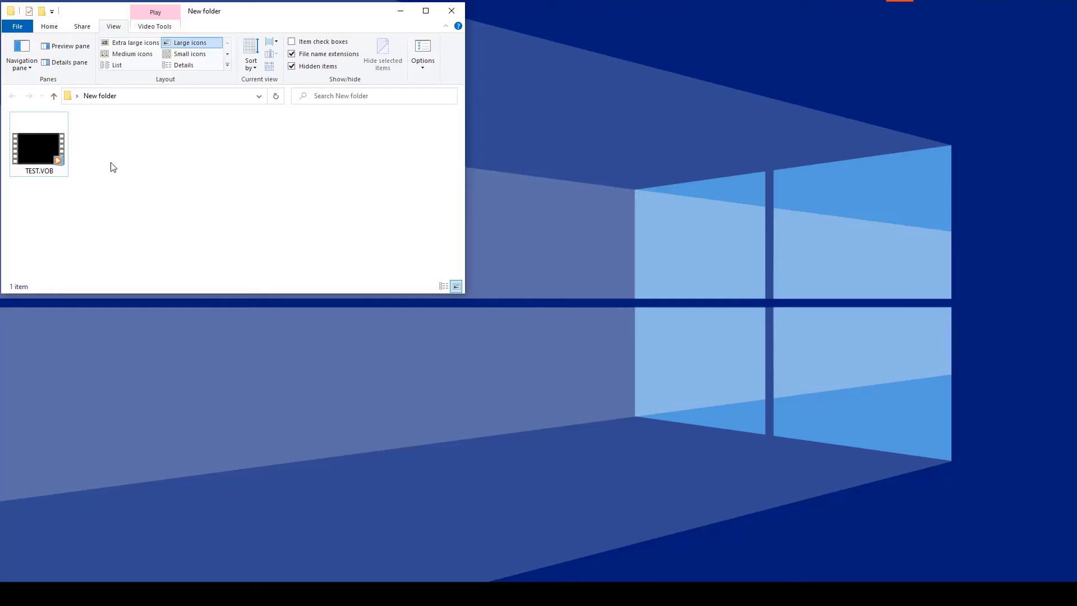
Step: Open TEST.VOB from New folder so it plays in Windows Media Player
{"action": "left_click", "coordinate": [52, 164]}
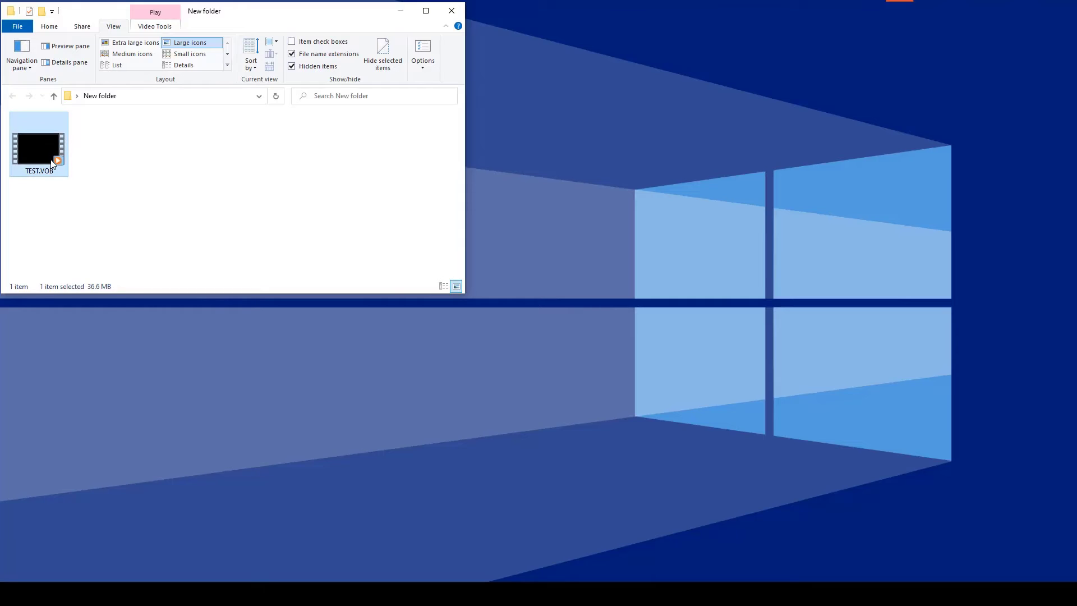
{"action": "key", "text": "Return"}
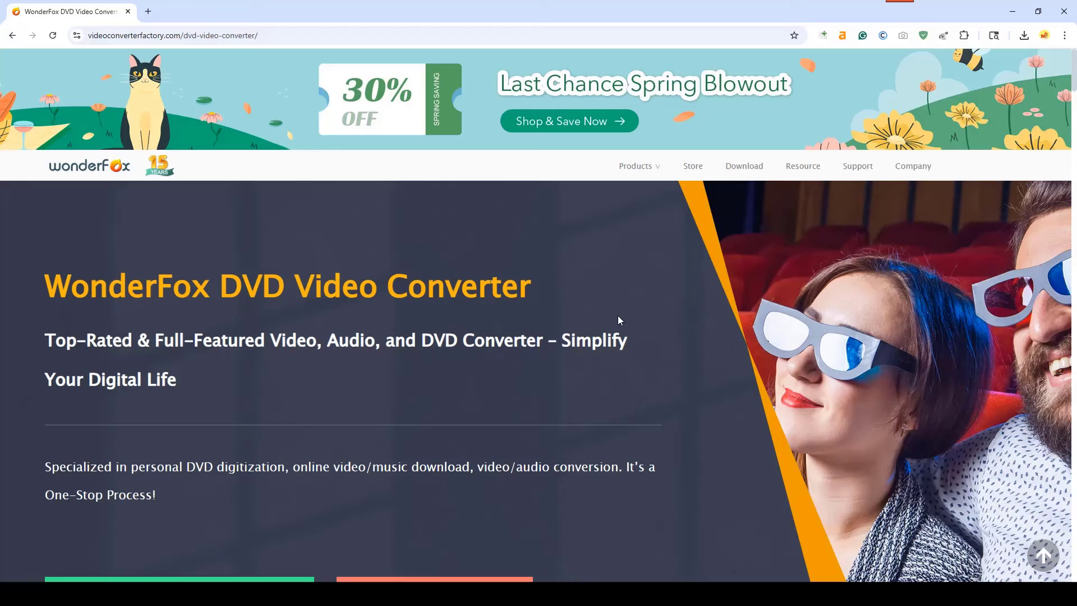
Step: Scroll the WonderFox DVD Video Converter product page down to the Free Download section
{"action": "left_click", "coordinate": [276, 35]}
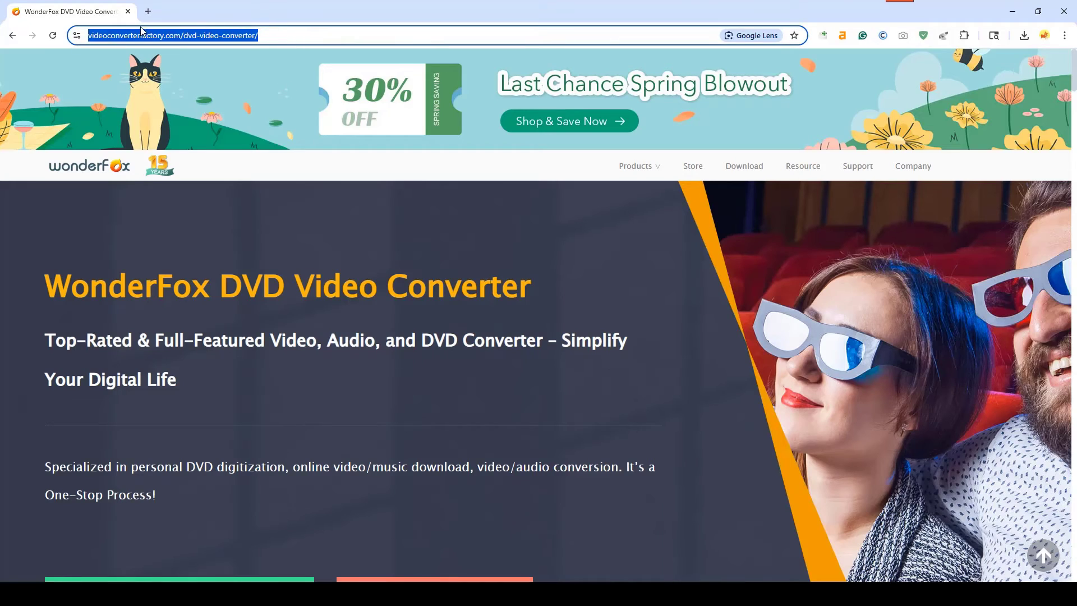
{"action": "left_click", "coordinate": [377, 302]}
{"action": "scroll", "coordinate": [377, 303], "scroll_direction": "down", "scroll_amount": 4}
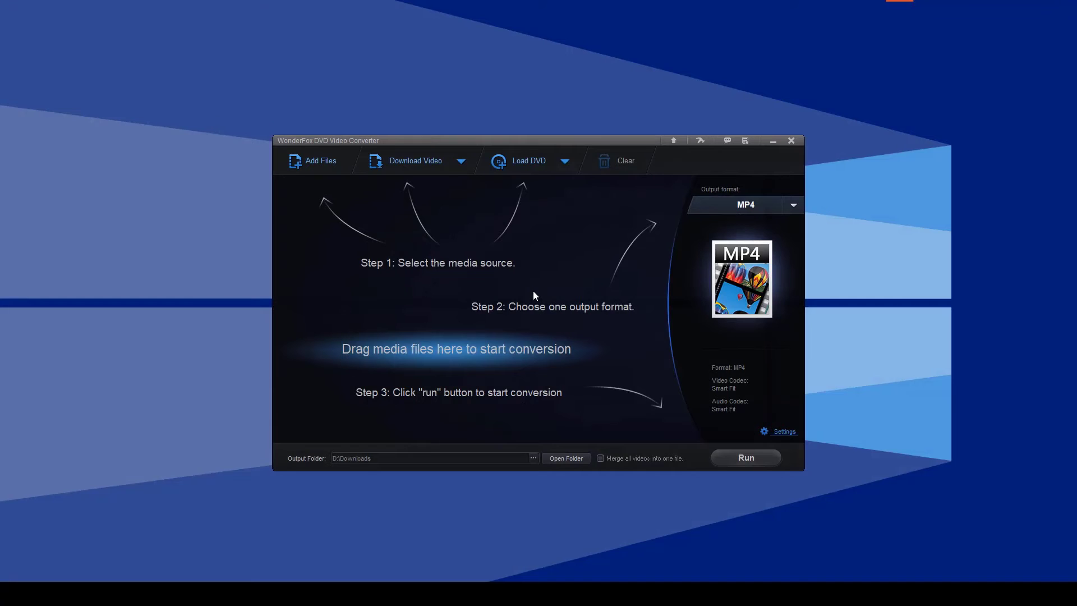
Step: Add then clear VIDEO_TS.VOB, and load the DVD folder's titles instead
{"action": "left_click", "coordinate": [327, 167]}
{"action": "left_click", "coordinate": [372, 300]}
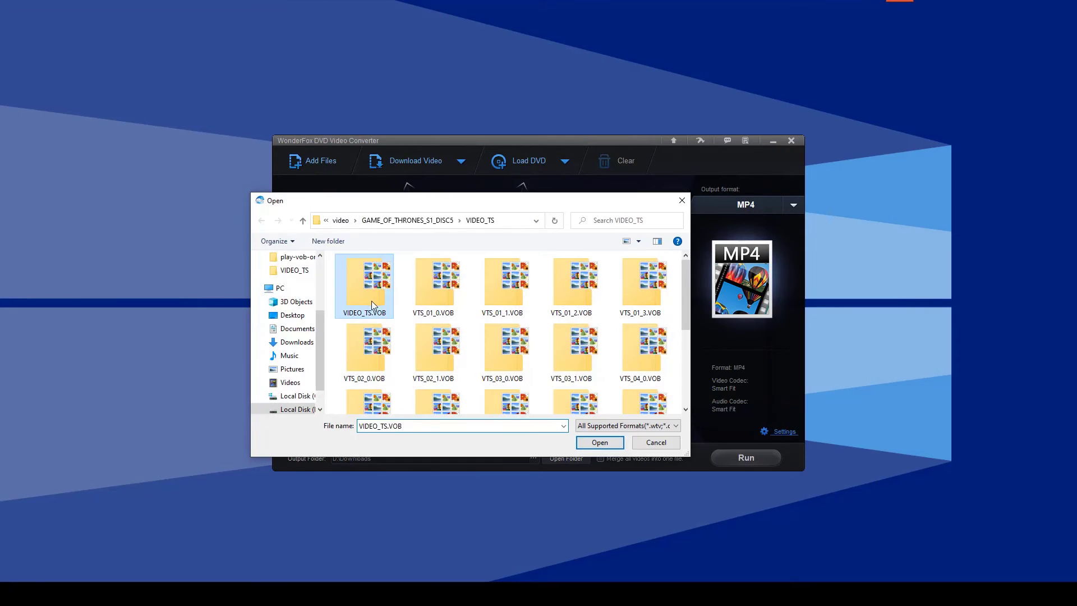
{"action": "left_click", "coordinate": [597, 446]}
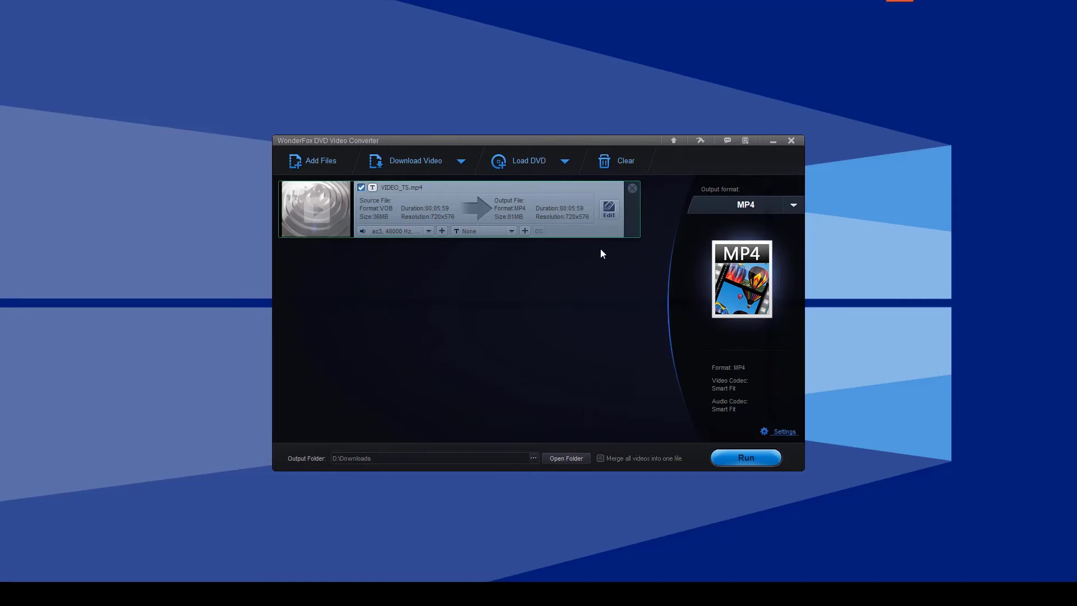
{"action": "left_click", "coordinate": [617, 164]}
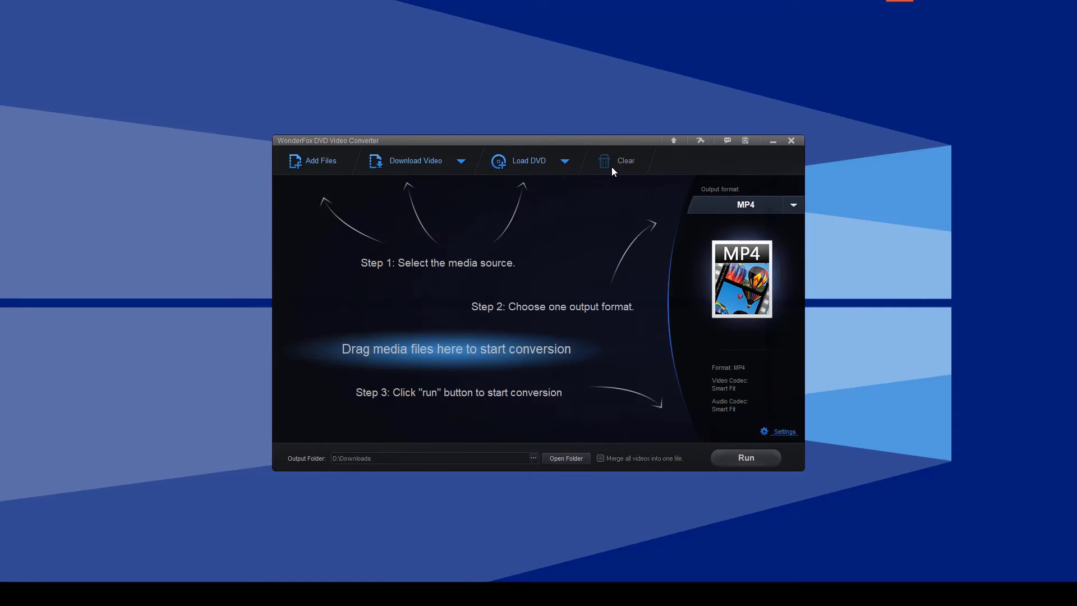
{"action": "left_click", "coordinate": [565, 162]}
{"action": "left_click", "coordinate": [575, 197]}
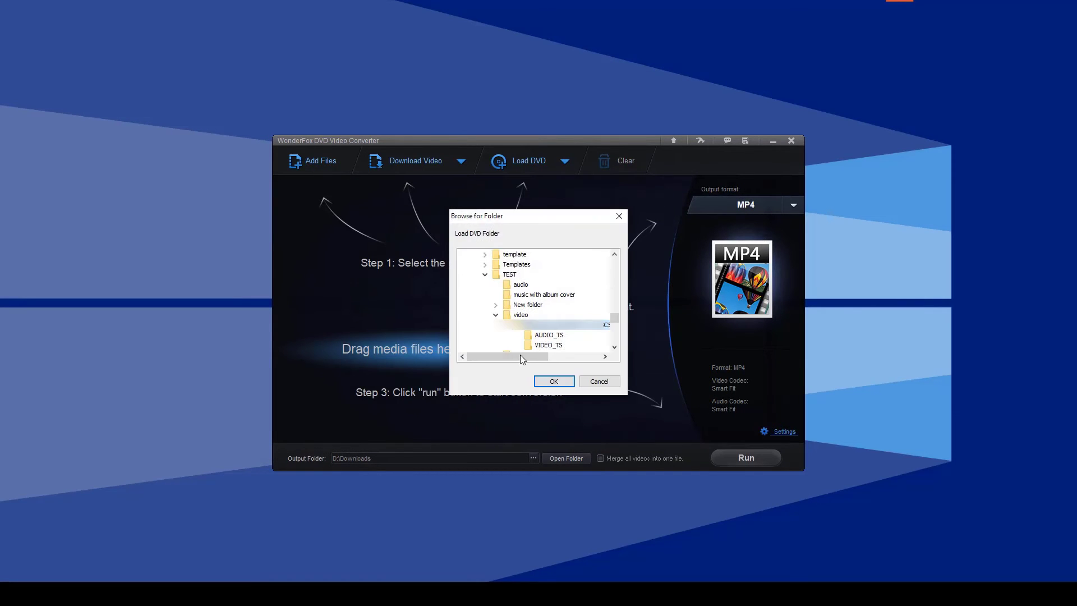
{"action": "left_click", "coordinate": [552, 382]}
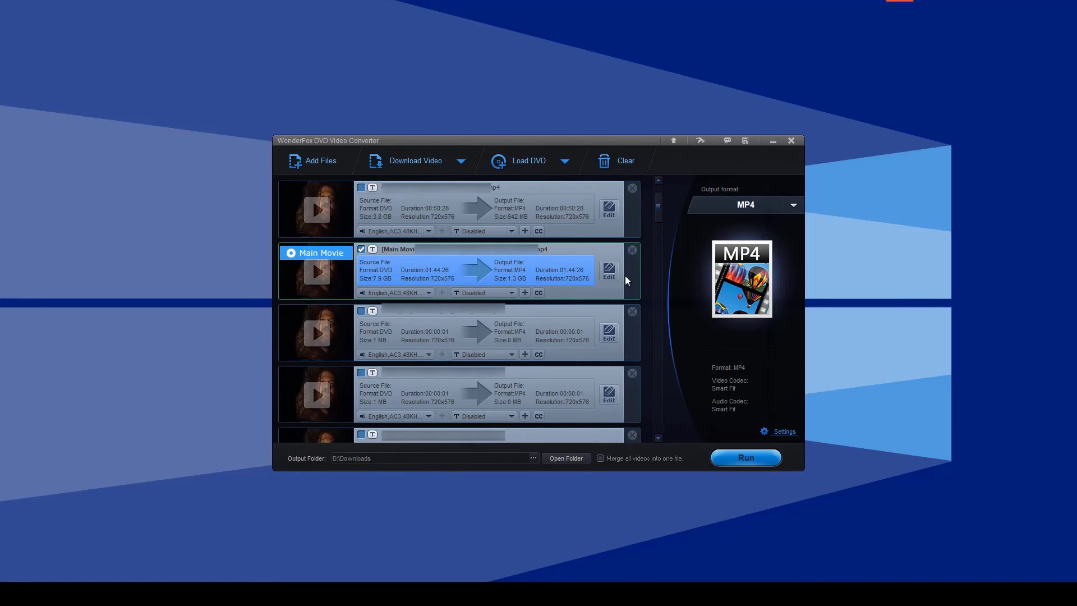
Step: Convert the Main Movie to MP4, output to D:\Downloads
{"action": "left_click", "coordinate": [753, 276]}
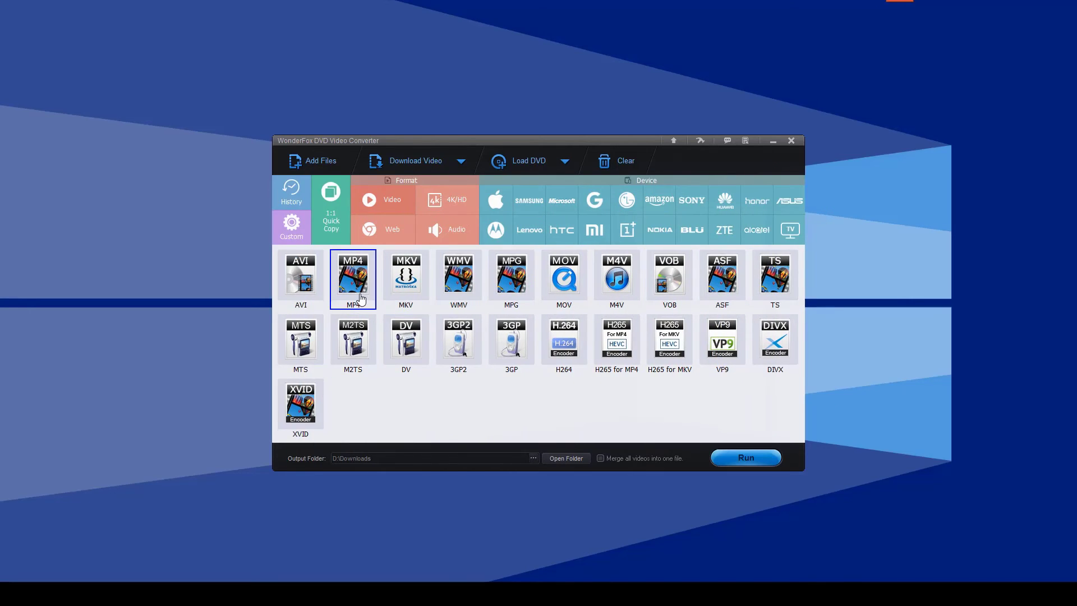
{"action": "left_click", "coordinate": [360, 299]}
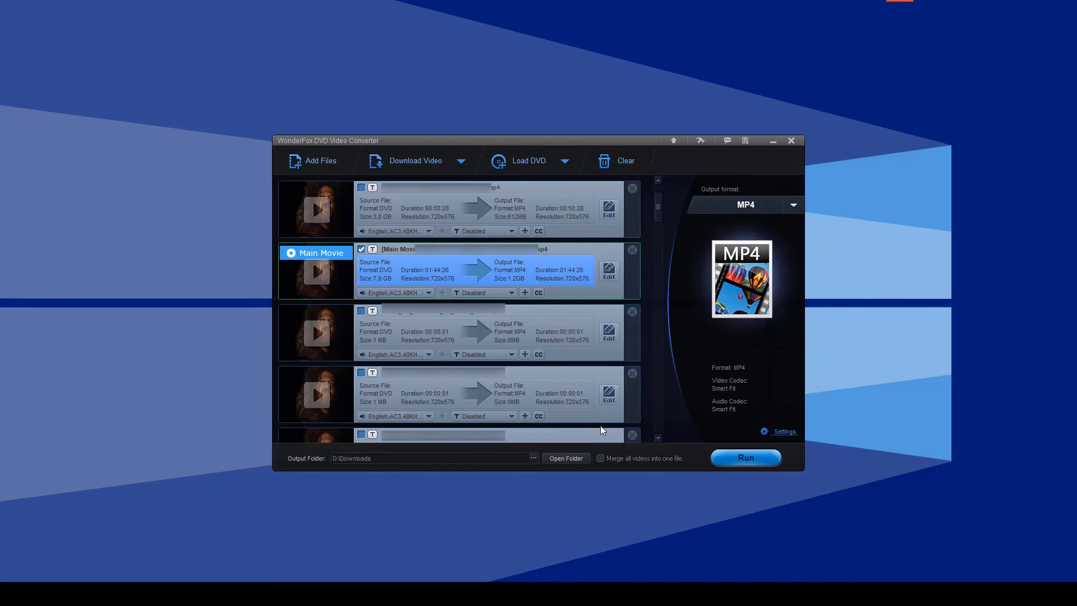
{"action": "left_click", "coordinate": [390, 458]}
{"action": "left_click", "coordinate": [749, 460]}
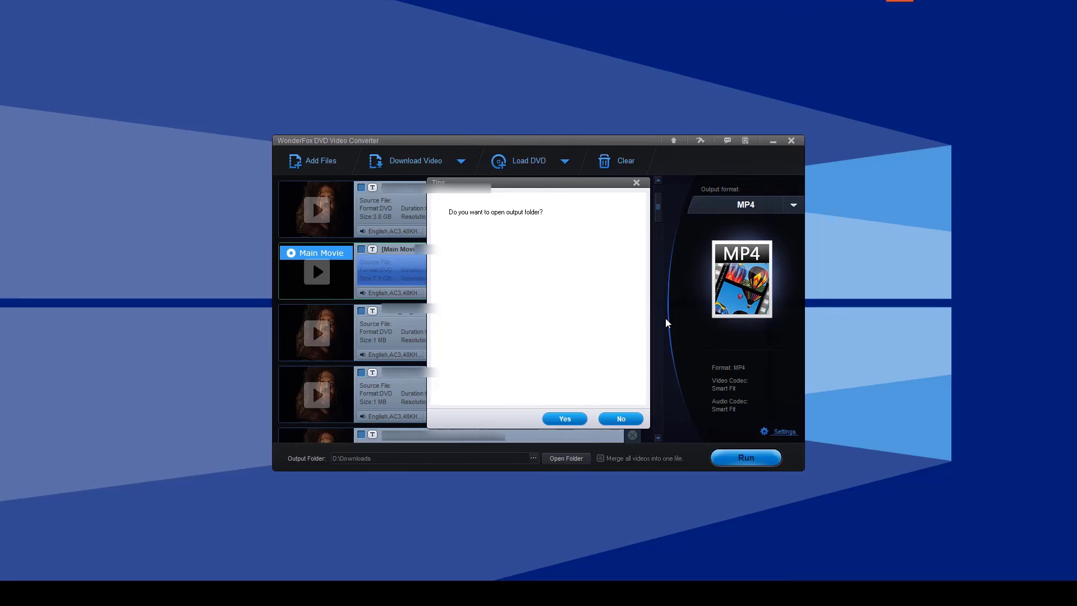
Step: Open the D:\Downloads output folder and play the converted MP4 in Windows Media Player
{"action": "left_click", "coordinate": [566, 419]}
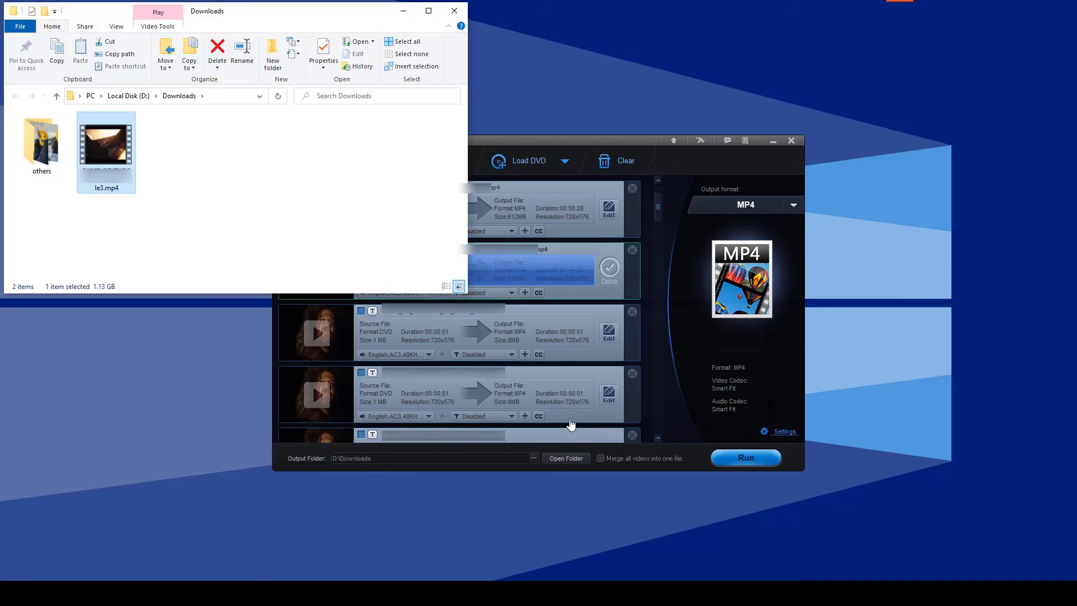
{"action": "double_click", "coordinate": [100, 166]}
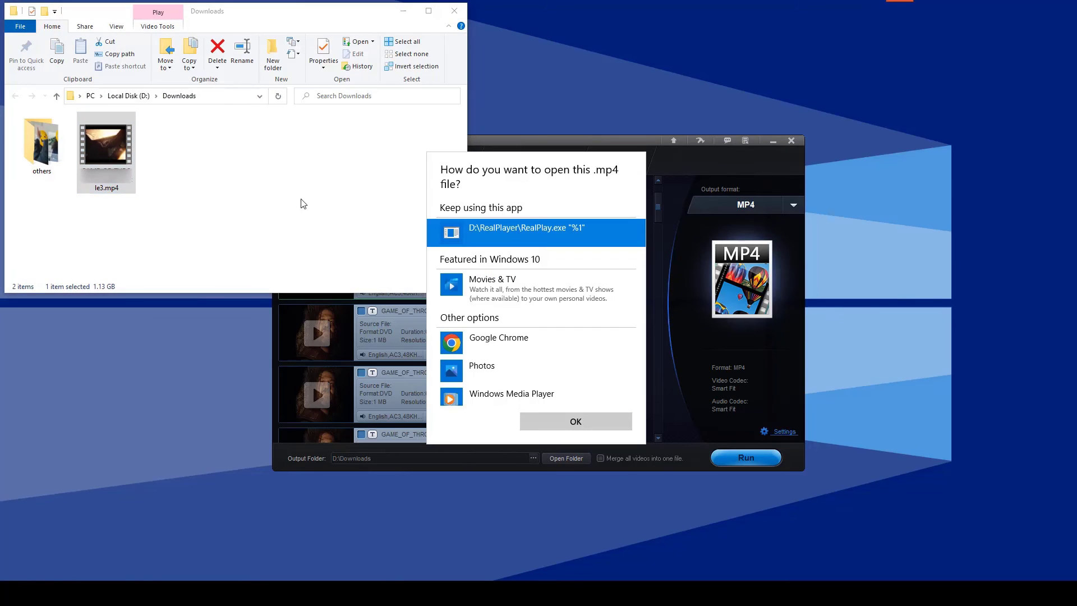
{"action": "left_click", "coordinate": [493, 393]}
{"action": "left_click", "coordinate": [547, 421]}
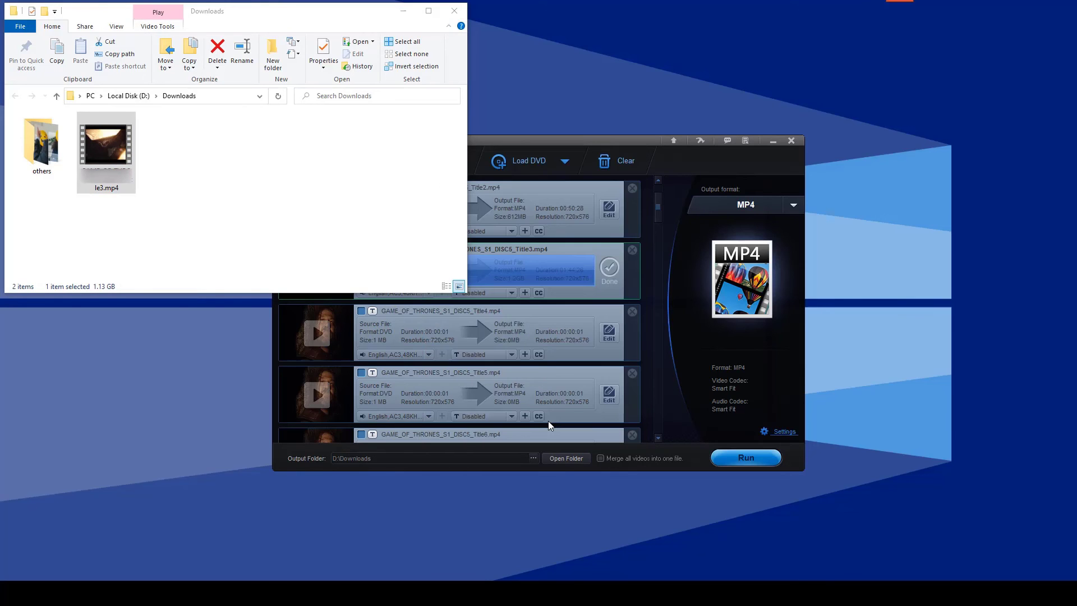